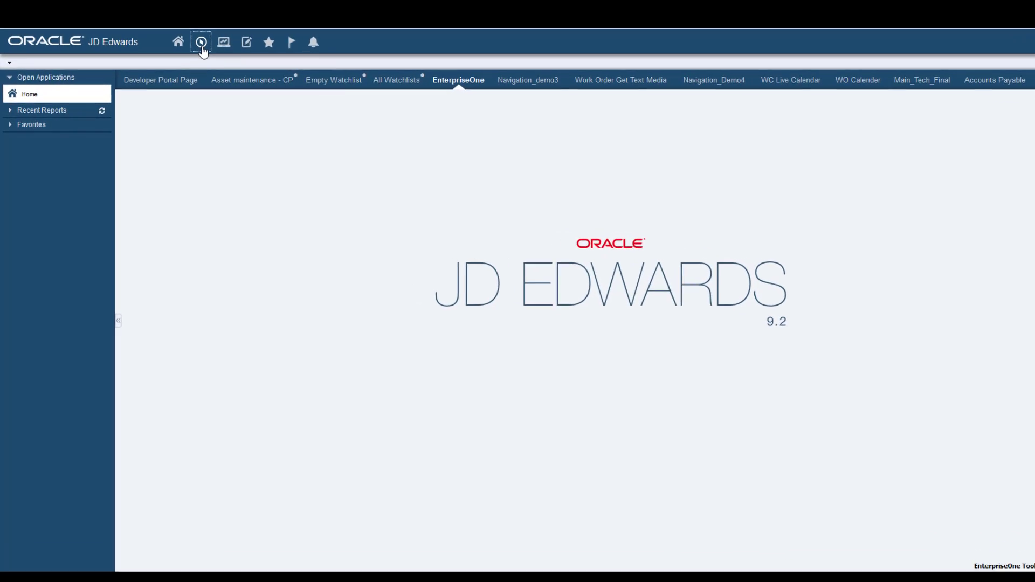
Step: From the EnterpriseOne home page, start looking for the batch versions program P98305W
left_click(188, 49)
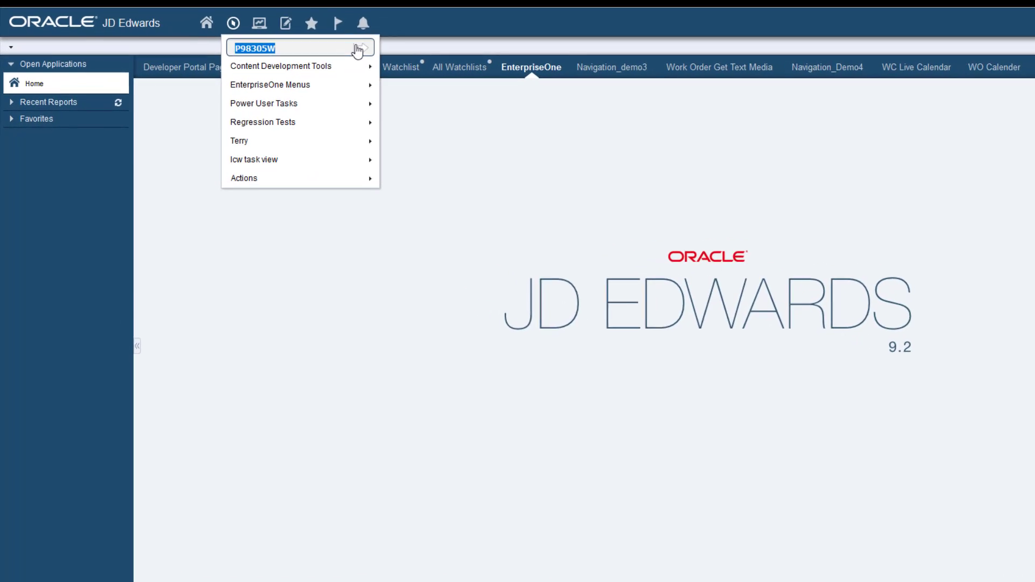
Step: In Work With Batch Versions, select R9540DC version XJDE0001 and request data selection before running
left_click(358, 49)
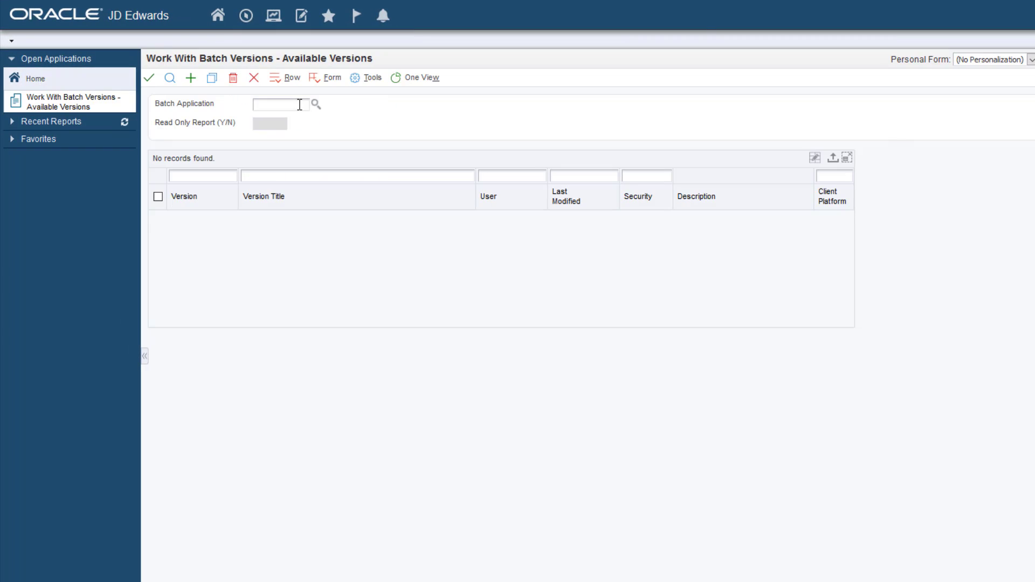
type("R9540DC")
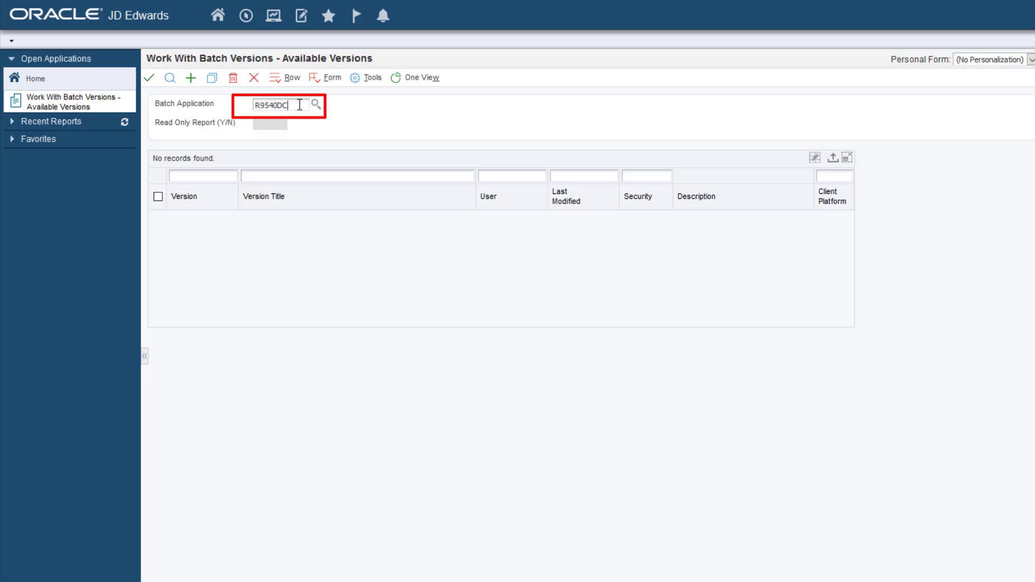
left_click(170, 78)
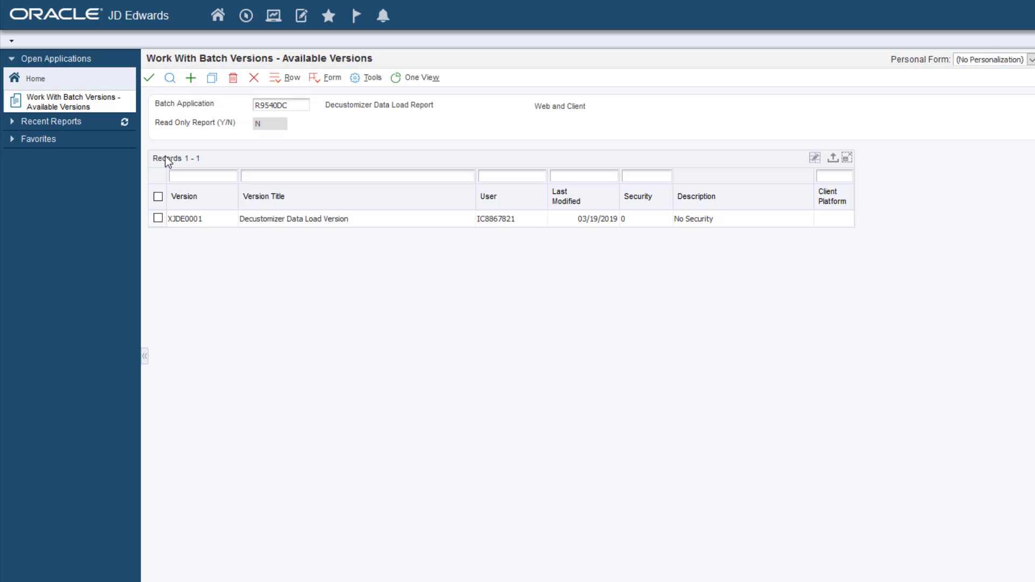
left_click(158, 218)
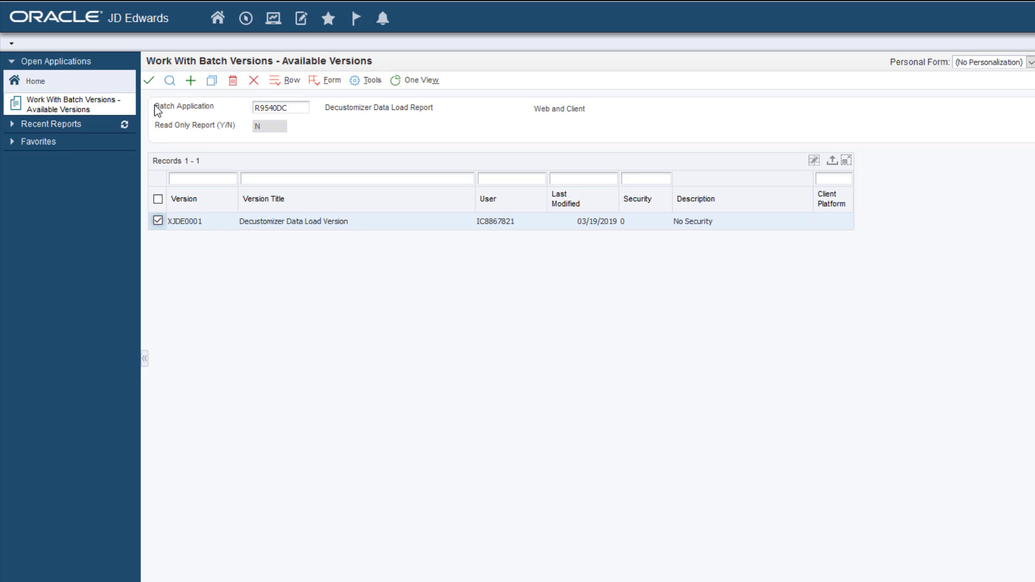
left_click(150, 81)
left_click(170, 122)
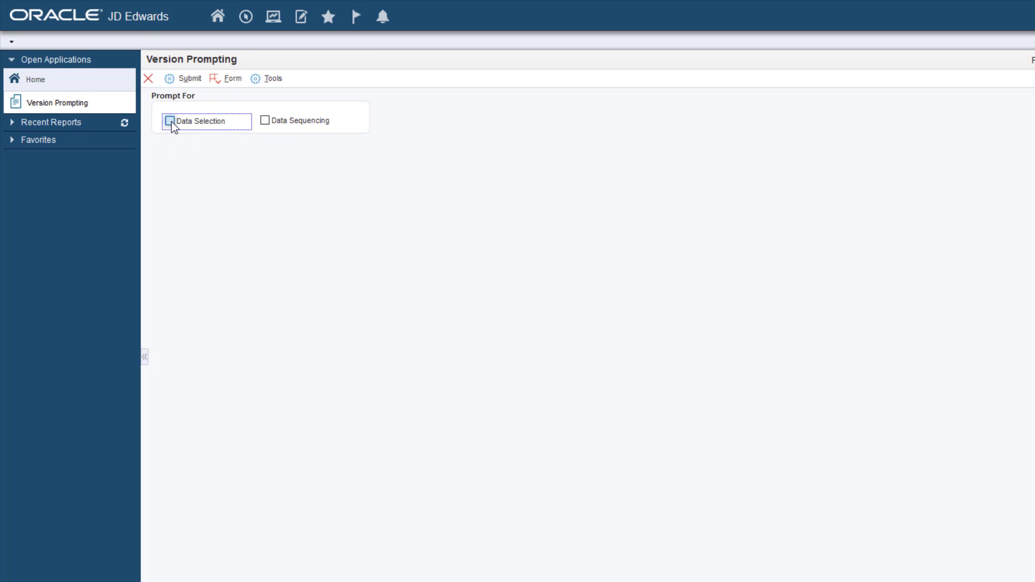
Step: Submit R9540DC version XJDE0001 to bring up its data selection criteria
left_click(183, 81)
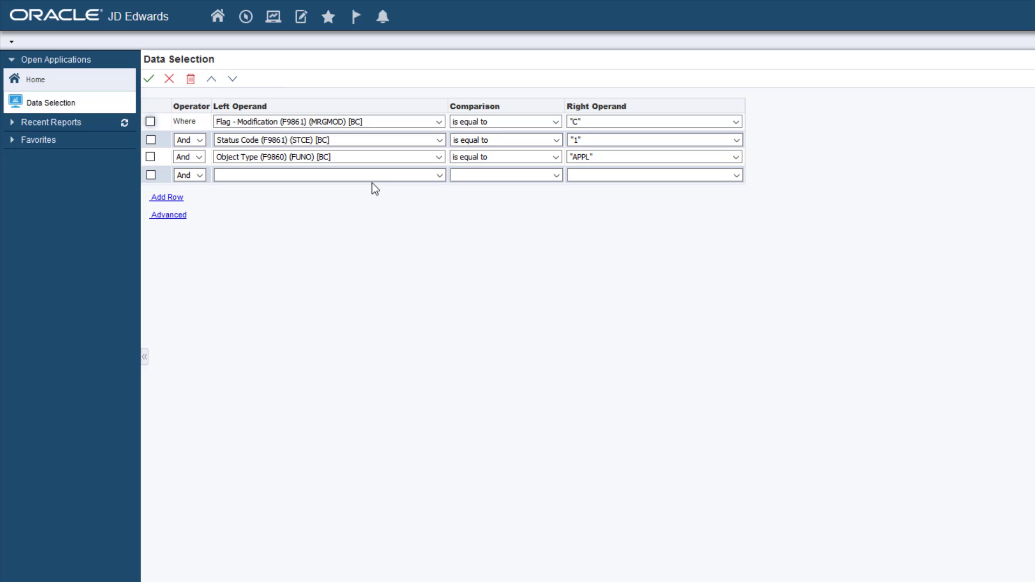
Step: Add a data selection row: Product Code/Reporting (F9860) (SYR) is equal to a Literal
left_click(440, 175)
left_click_drag(467, 208, 476, 367)
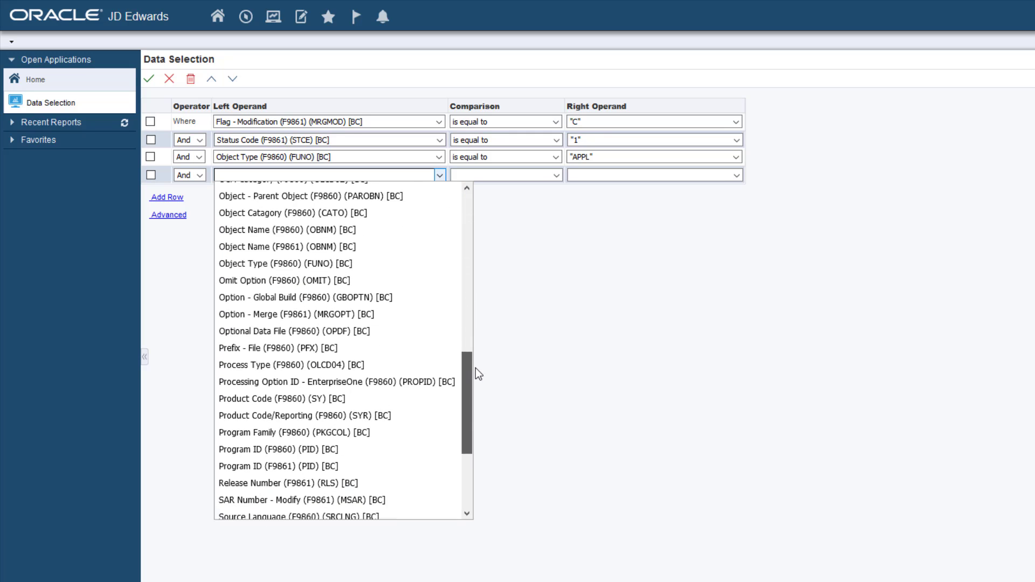
left_click(393, 416)
left_click(554, 176)
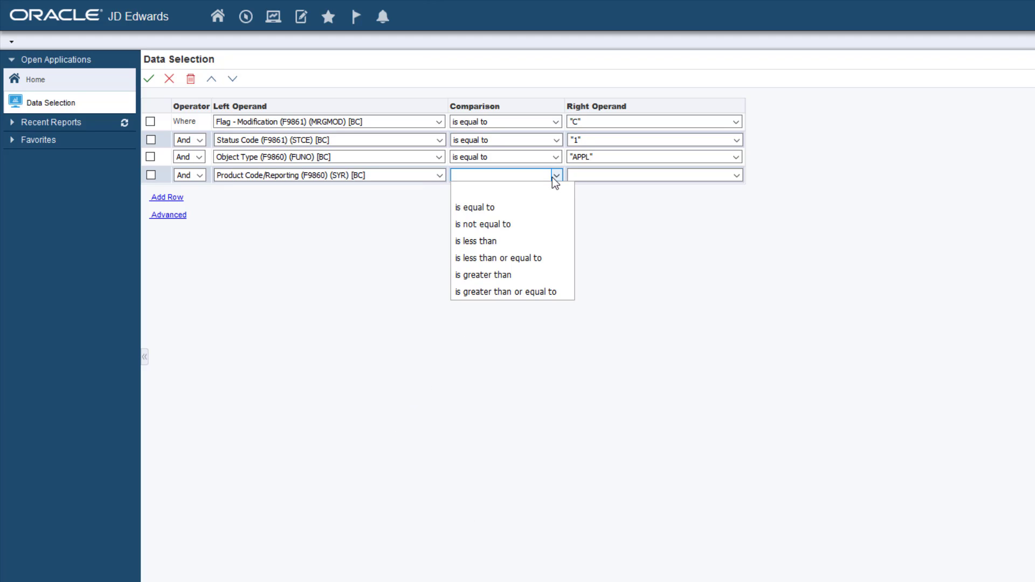
left_click(552, 208)
left_click(638, 175)
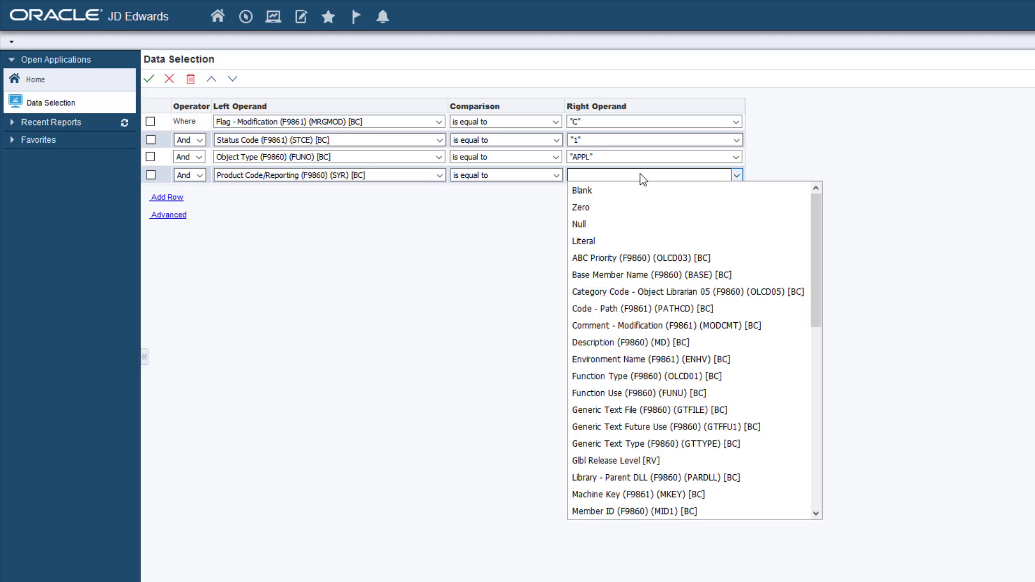
left_click(651, 241)
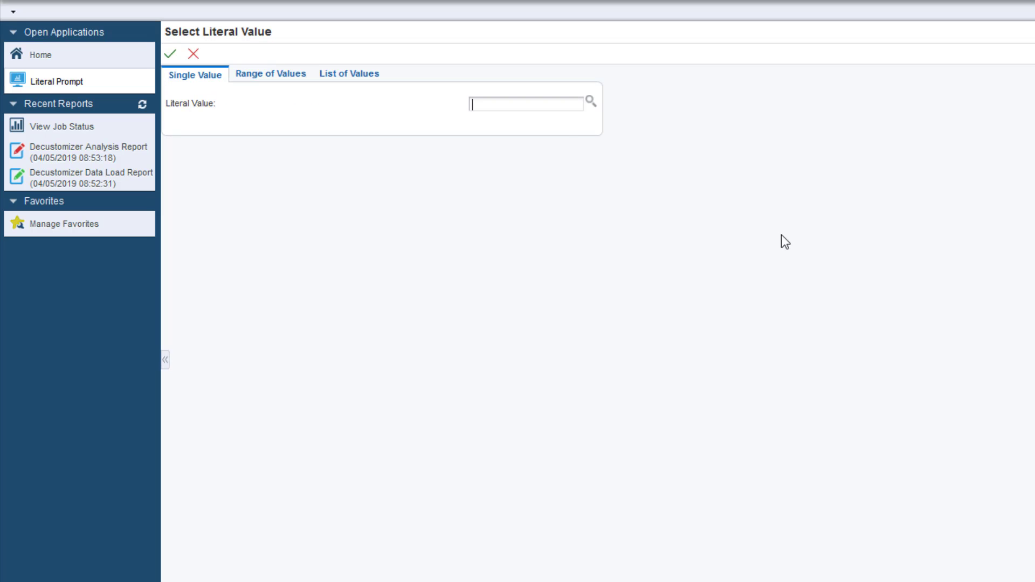
Step: Enter 42 as the literal value and accept the data selection to reach processing options
left_click(547, 104)
type("42")
left_click(169, 59)
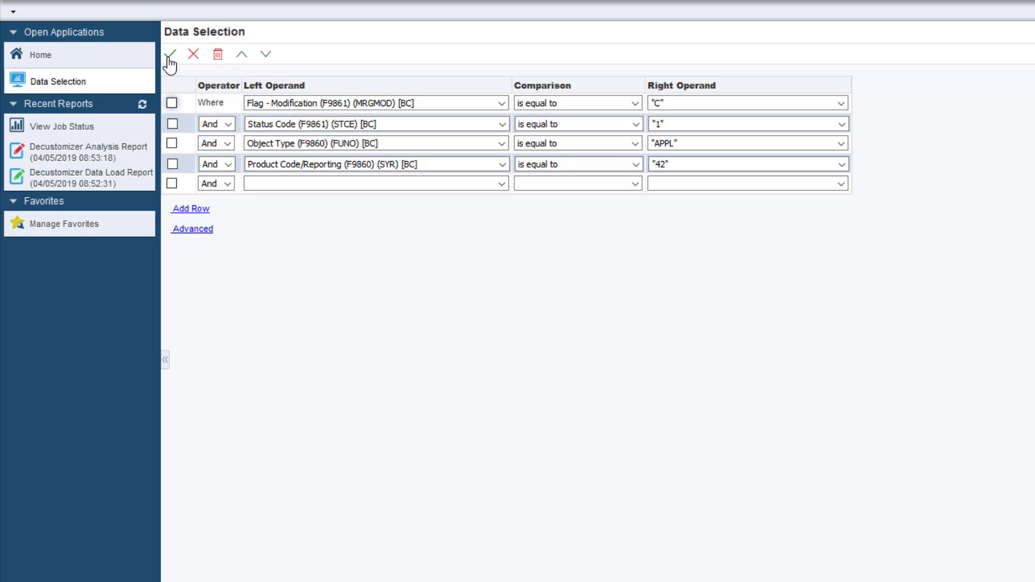
left_click(169, 56)
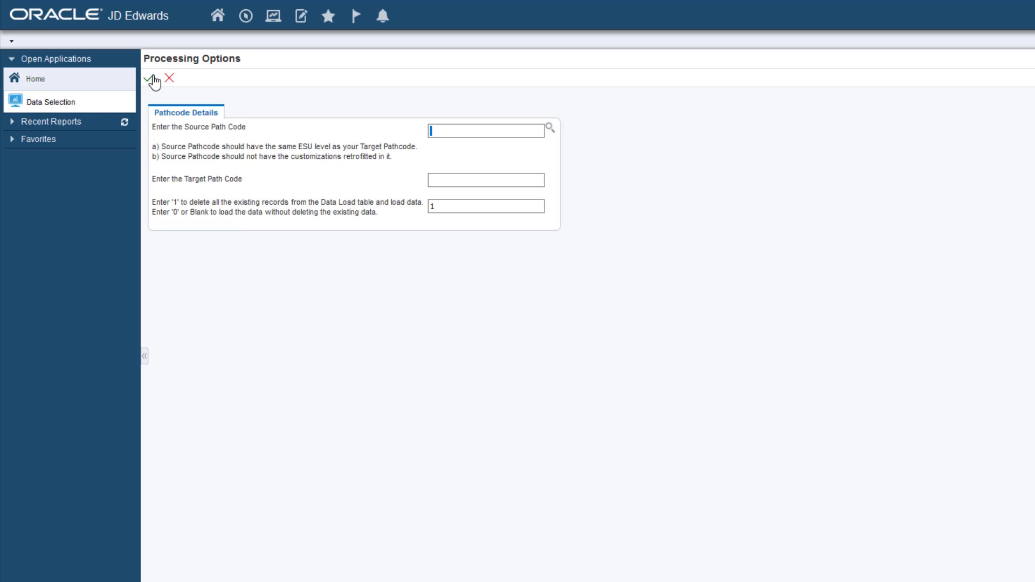
left_click(452, 132)
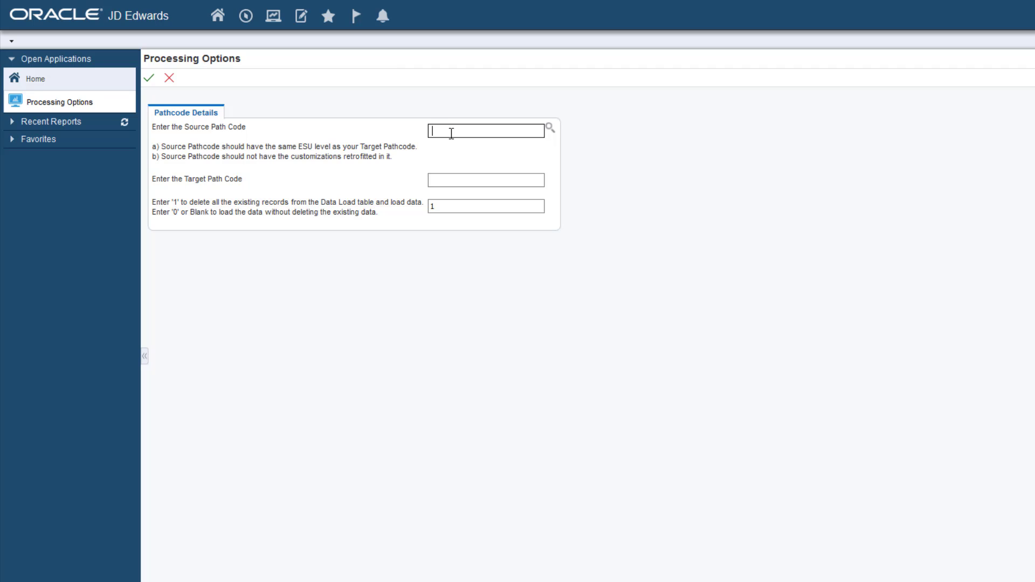
Step: Set source path code PD920 and target path code DV920, then accept the processing options
type("PD920")
key("Tab")
type("DV920")
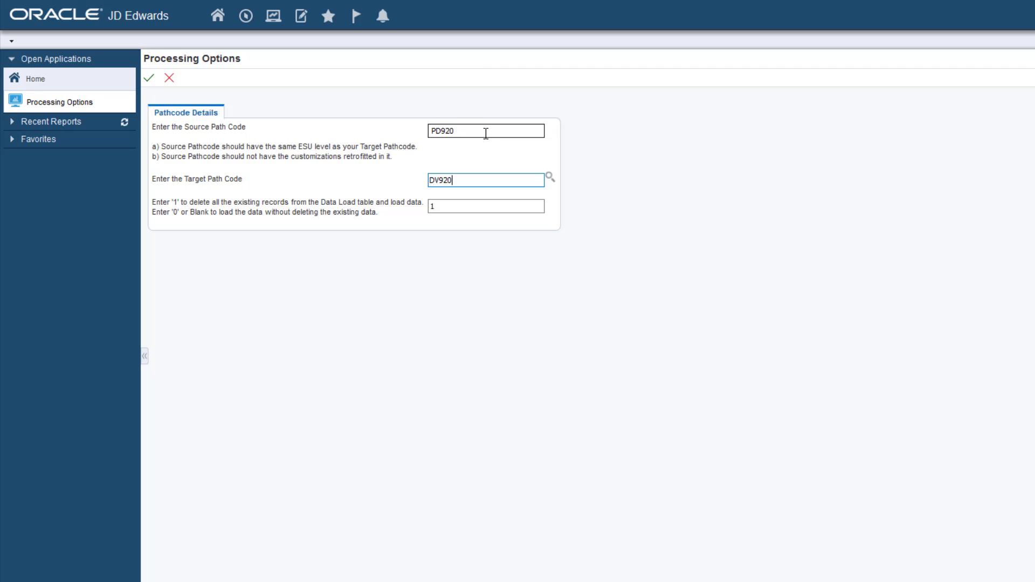
left_click(462, 205)
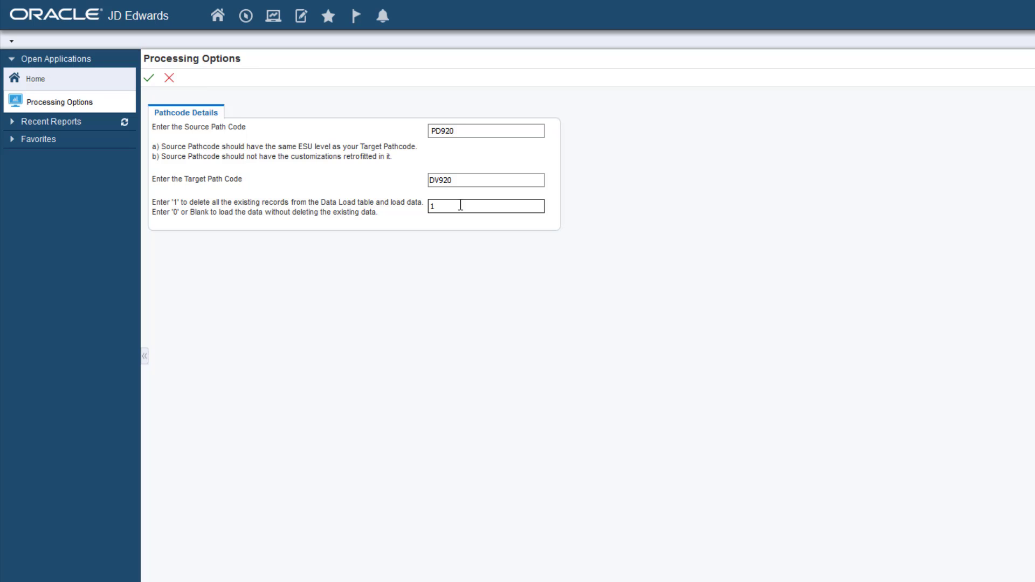
left_click(150, 81)
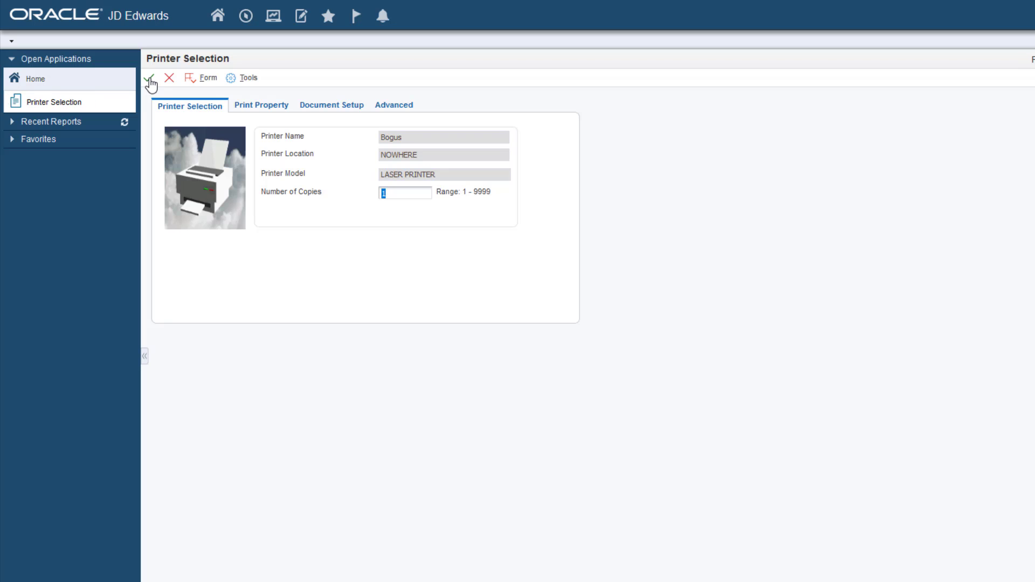
Step: Confirm printer selection to run the Decustomizer data load report
left_click(151, 81)
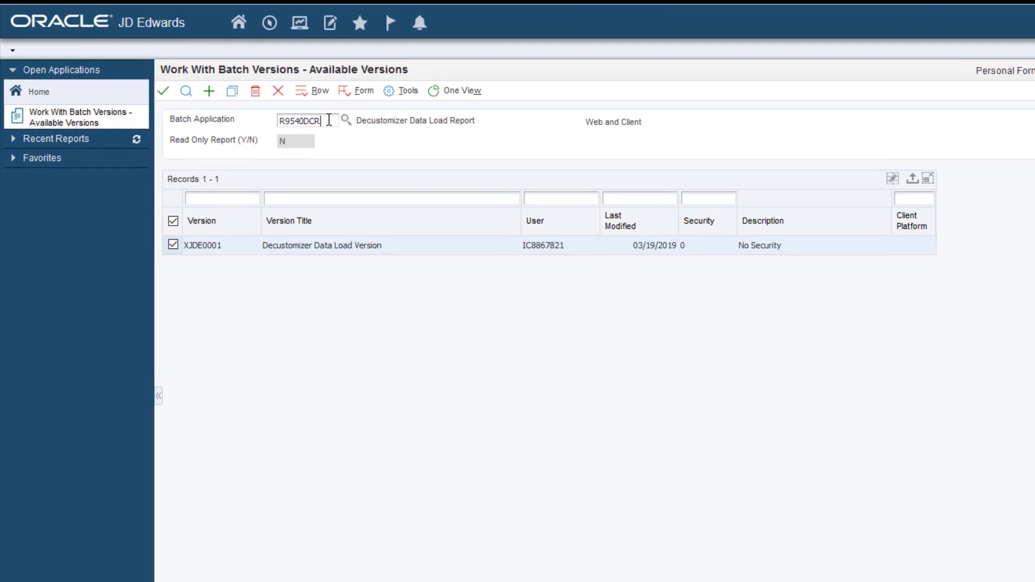
Step: Find, select and submit R9540DCR version XJDE0001, confirming printing to generate pc42.pdf
left_click(193, 91)
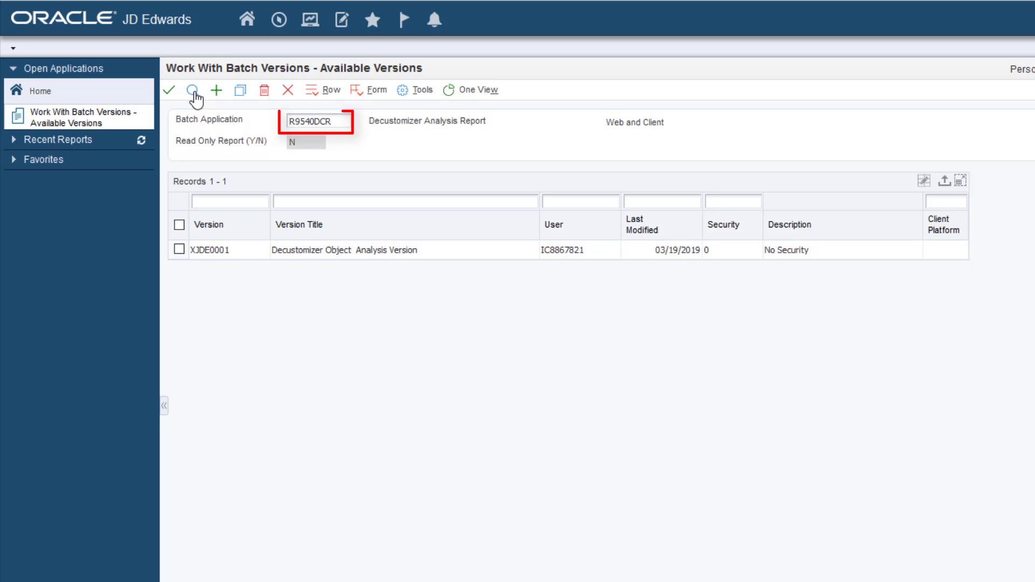
left_click(179, 249)
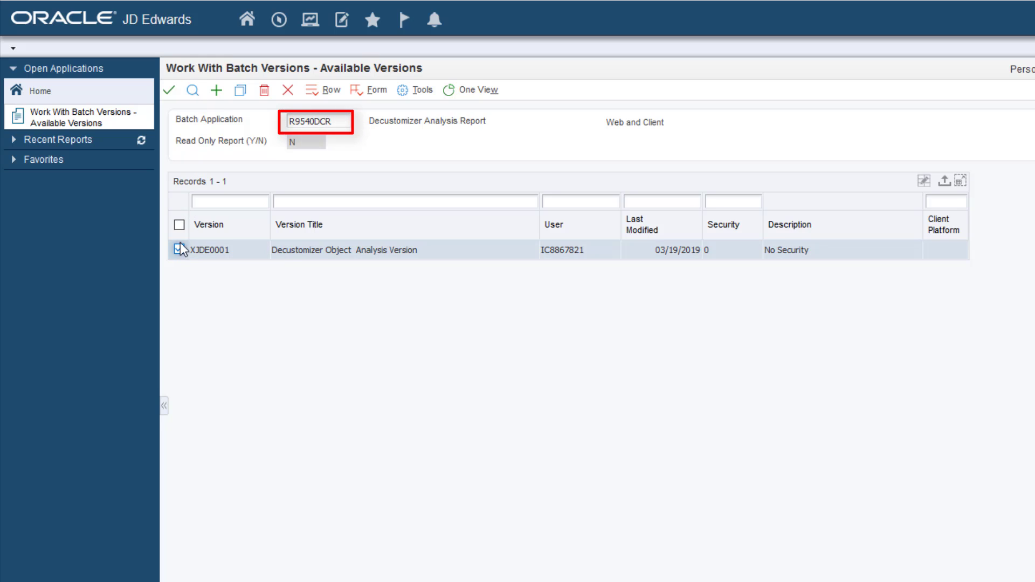
left_click(174, 90)
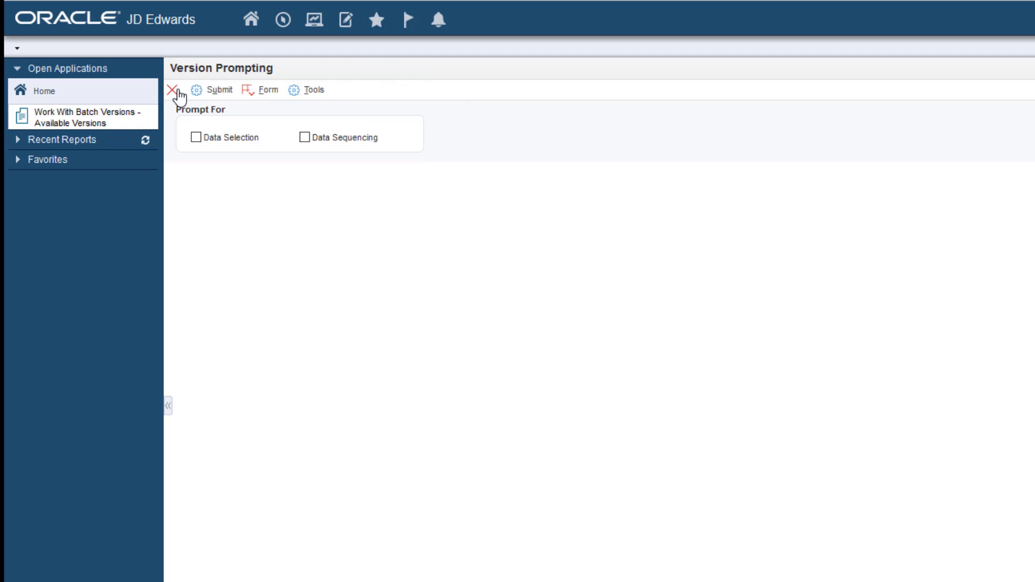
left_click(219, 92)
left_click(173, 90)
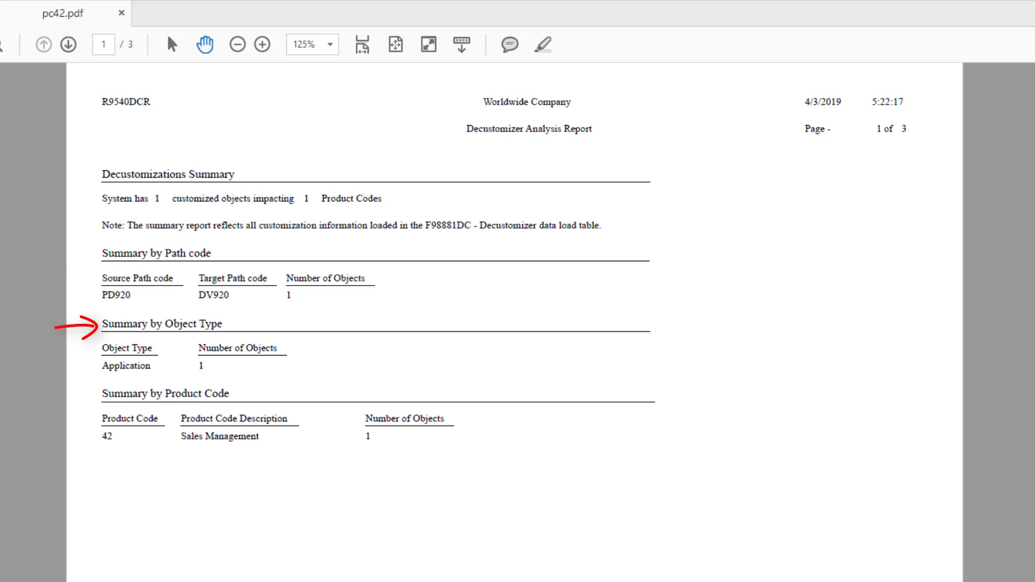
Step: Page from the report summary to page 2, listing P4210 Sales Order Entry PD920 to DV920
left_click(69, 44)
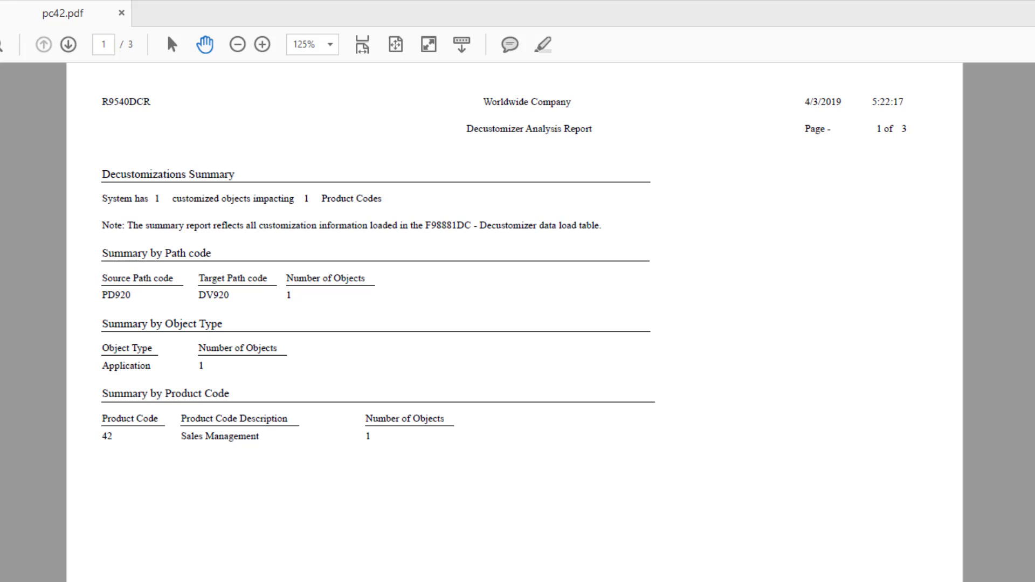
left_click(71, 46)
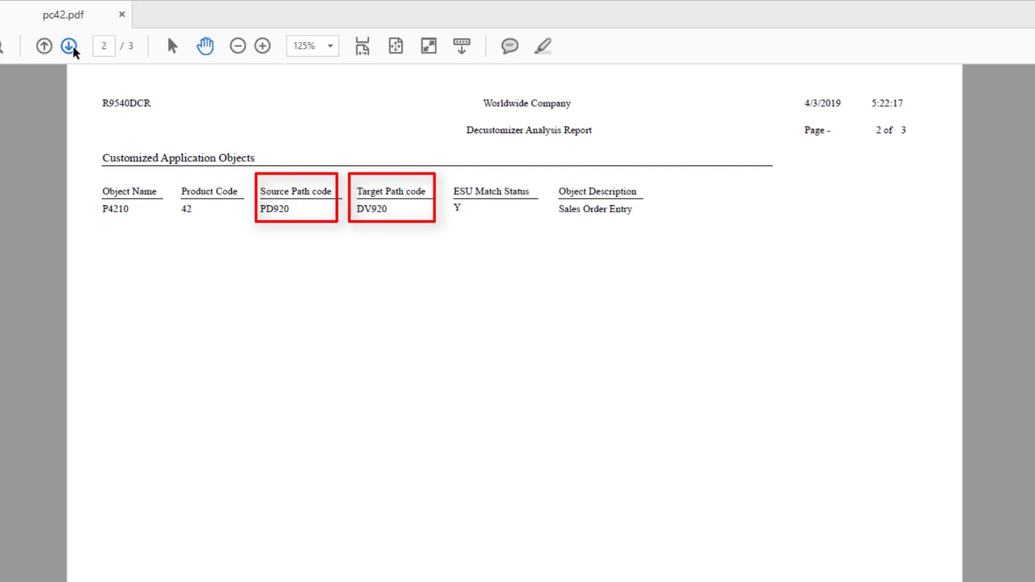
Step: Advance to report page 3 of 3, then scroll the LearnJDE Enabling Citizen Developers page
left_click(69, 48)
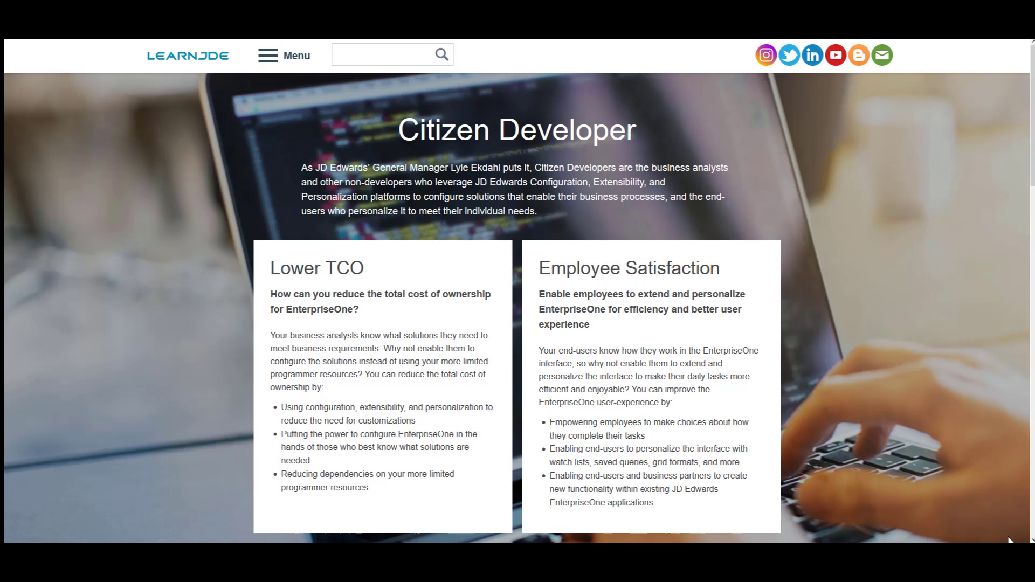
scroll(1010, 541, "down", 10)
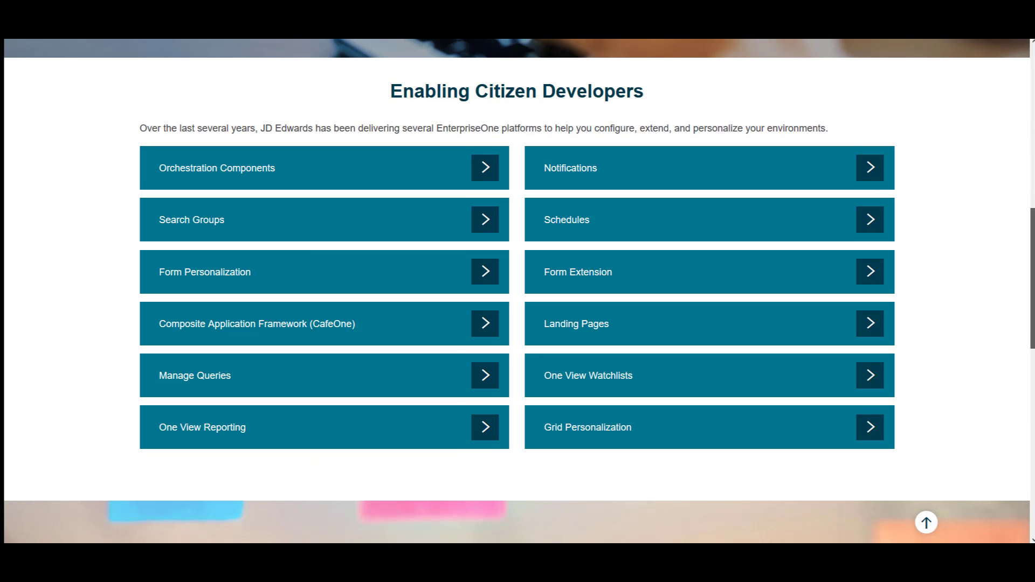